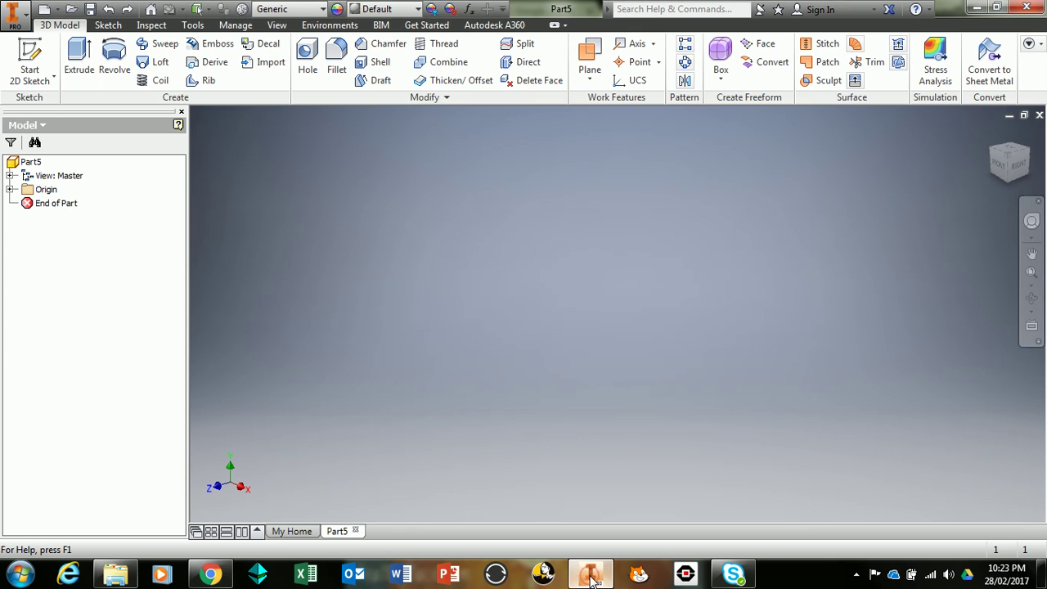
- Create Sketch1 on the XY plane of Part5
left_click(111, 29)
left_click(30, 51)
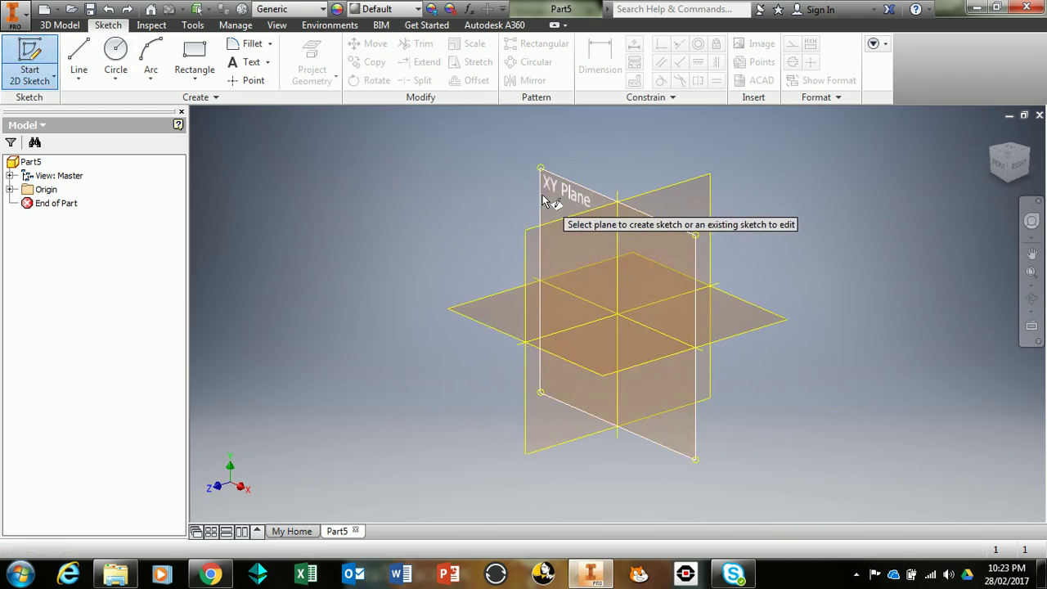
left_click(553, 196)
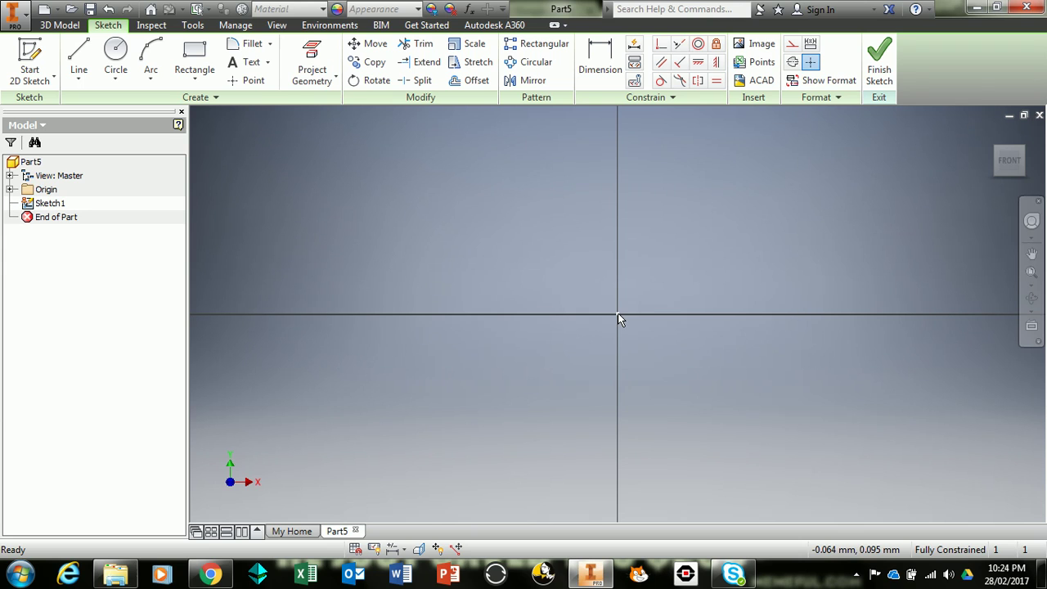
left_click(191, 54)
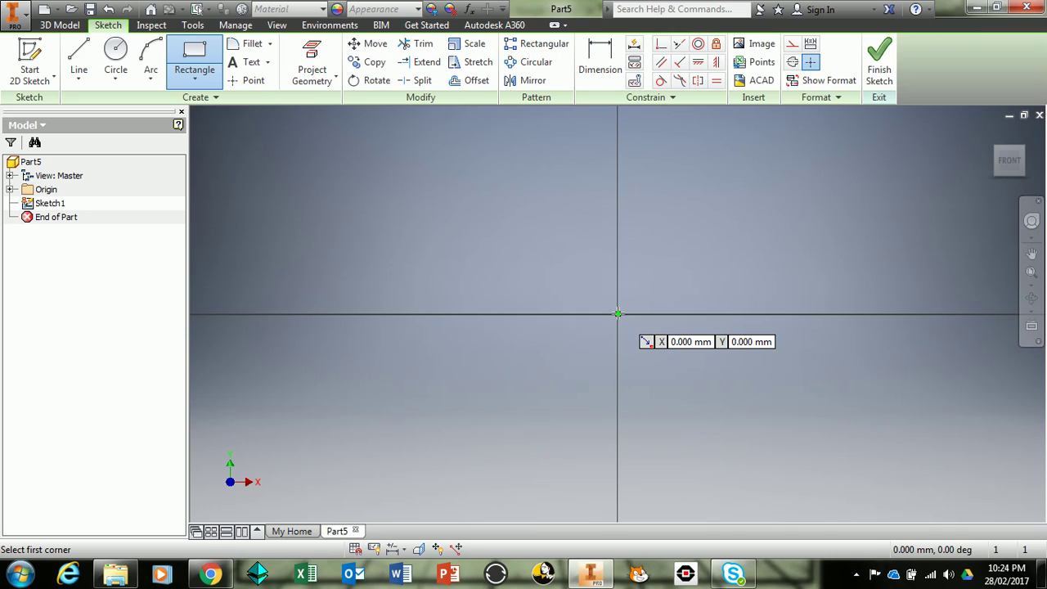
- Restart the rectangle and anchor its first corner at the sketch origin
key("Tab")
key("Tab")
key("Tab")
key("Escape")
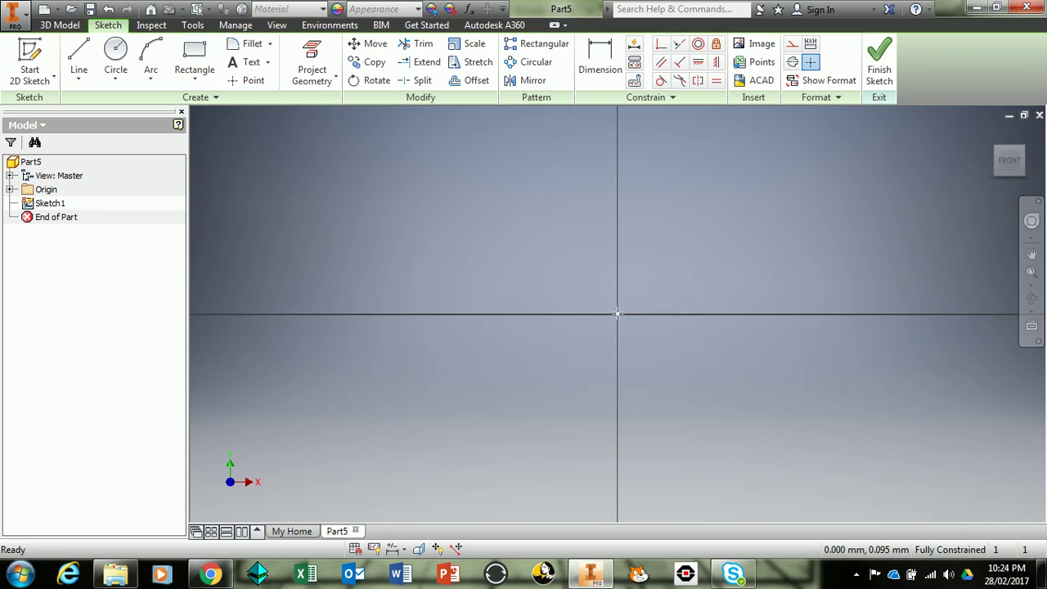
left_click(196, 54)
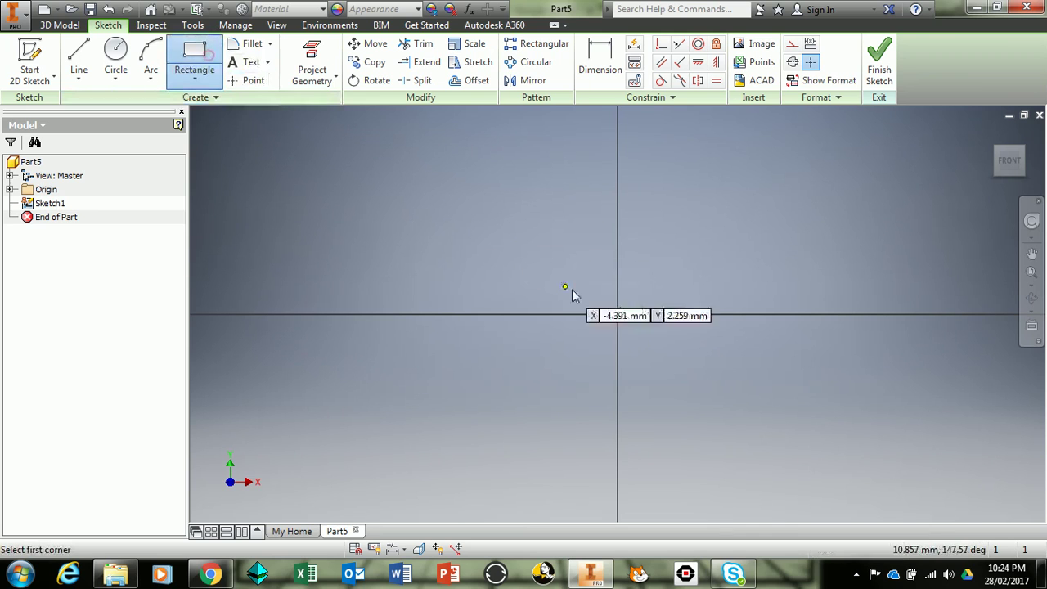
left_click(617, 314)
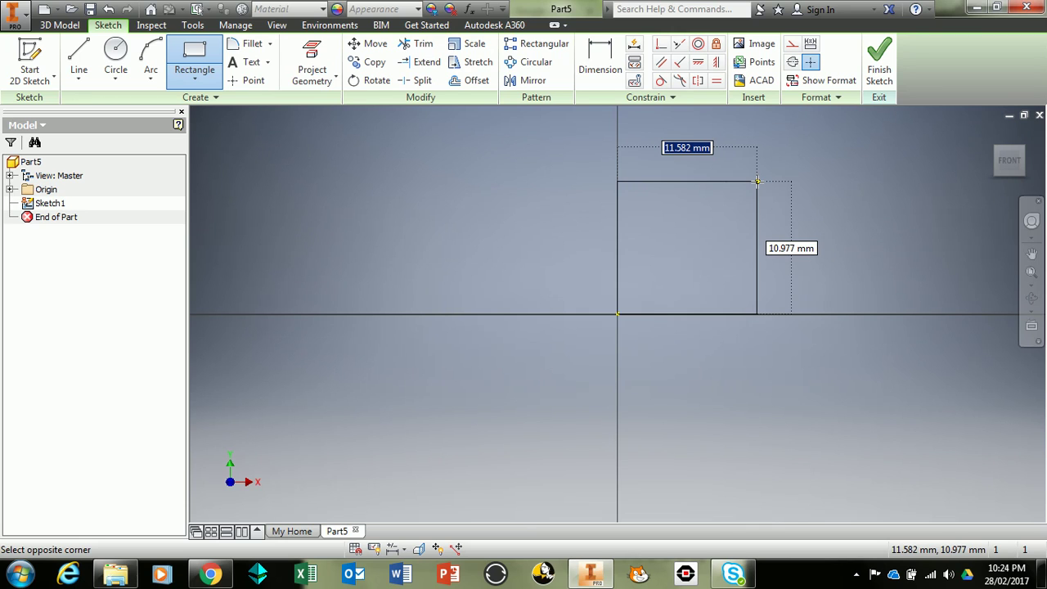
- Enter the rectangle's 78 mm width and 157 mm height
type("78")
key("Tab")
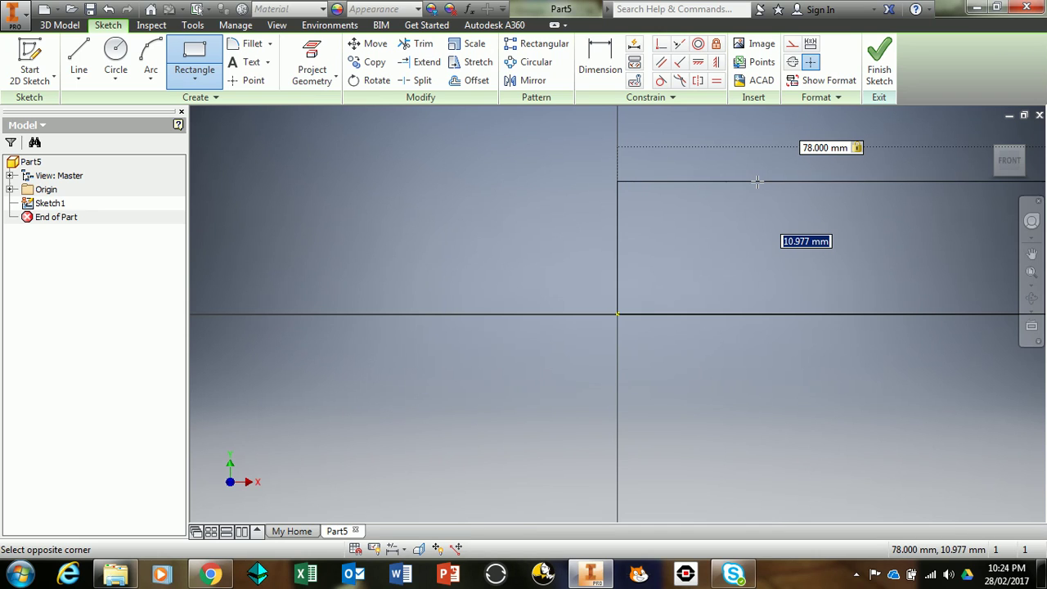
scroll(757, 182, "up", 3)
scroll(758, 182, "down", 4)
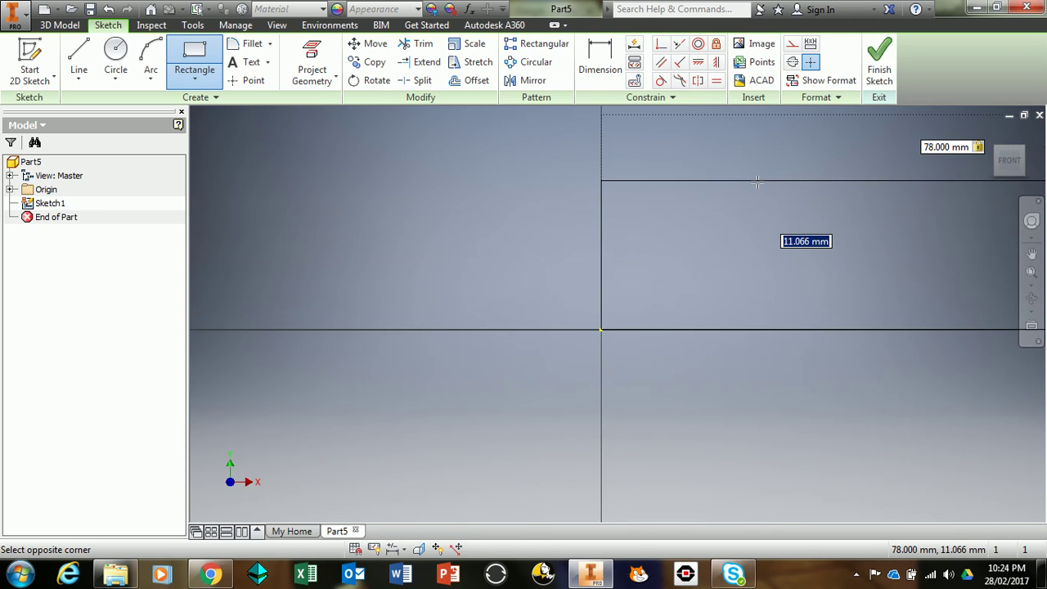
scroll(757, 182, "up", 6)
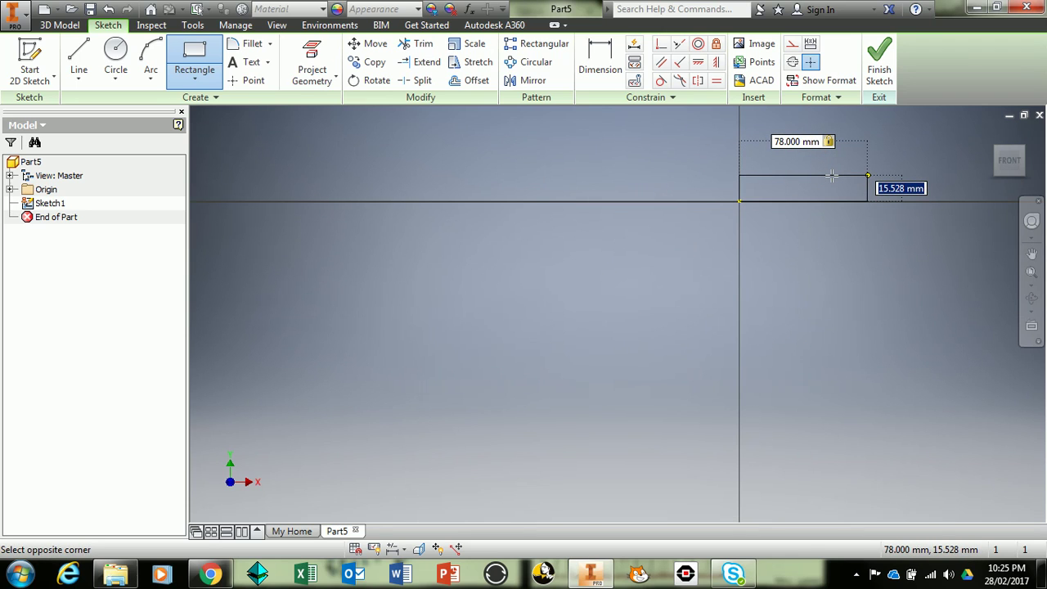
type("157")
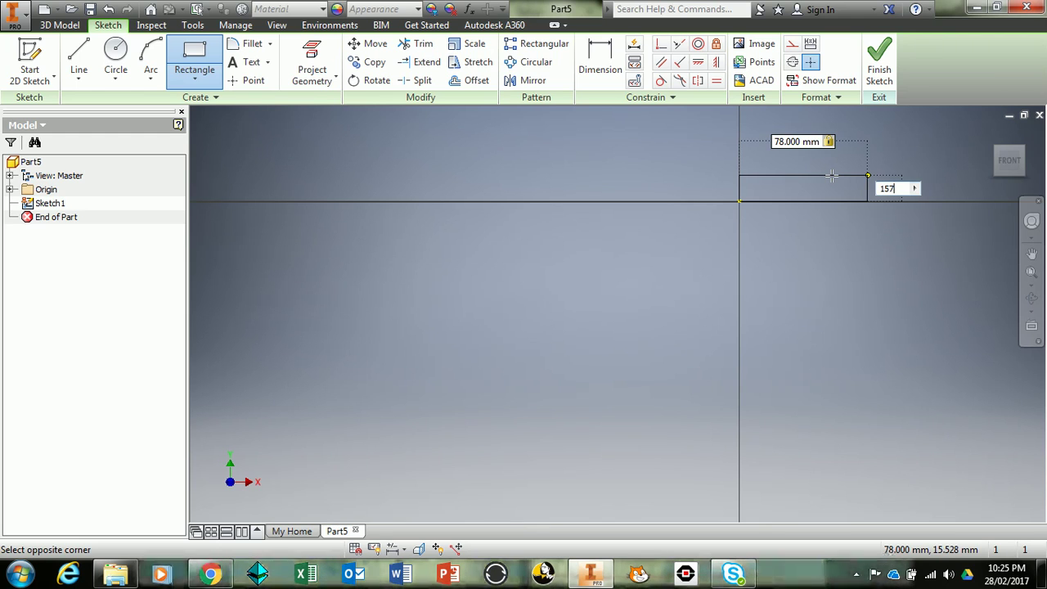
key("Tab")
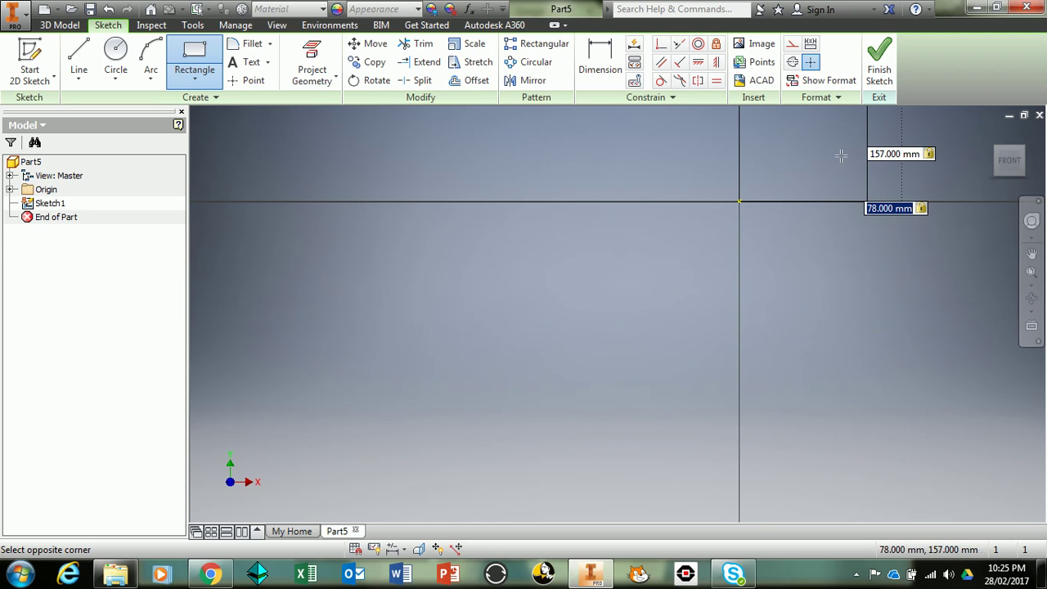
- Pan the view to fit the rectangle and place its opposite corner
key("F2")
left_click_drag(818, 180, 692, 441)
key("Escape")
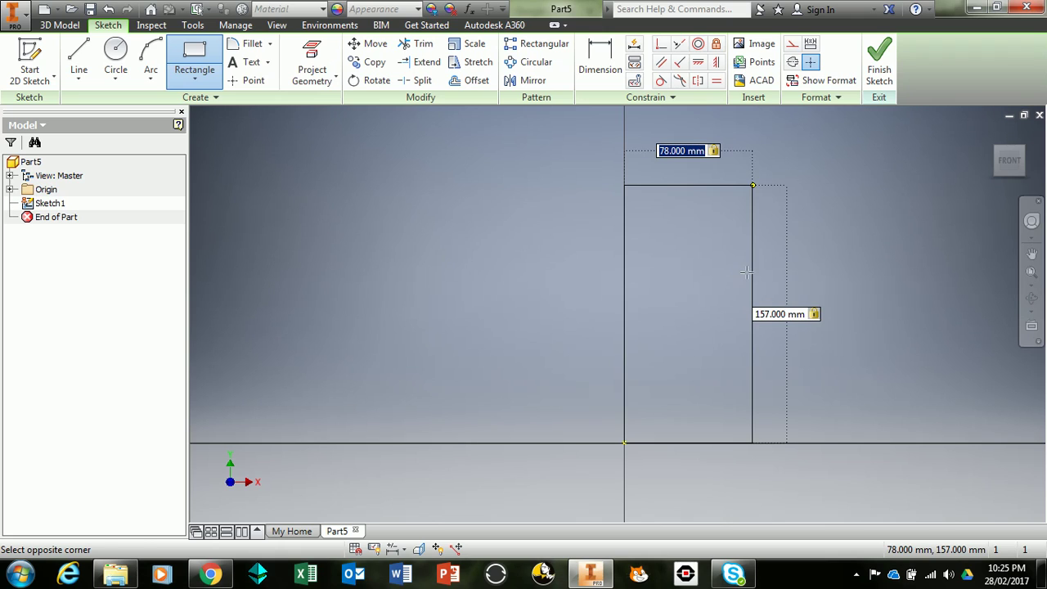
scroll(747, 272, "up", 2)
middle_click_drag(739, 274, 693, 290)
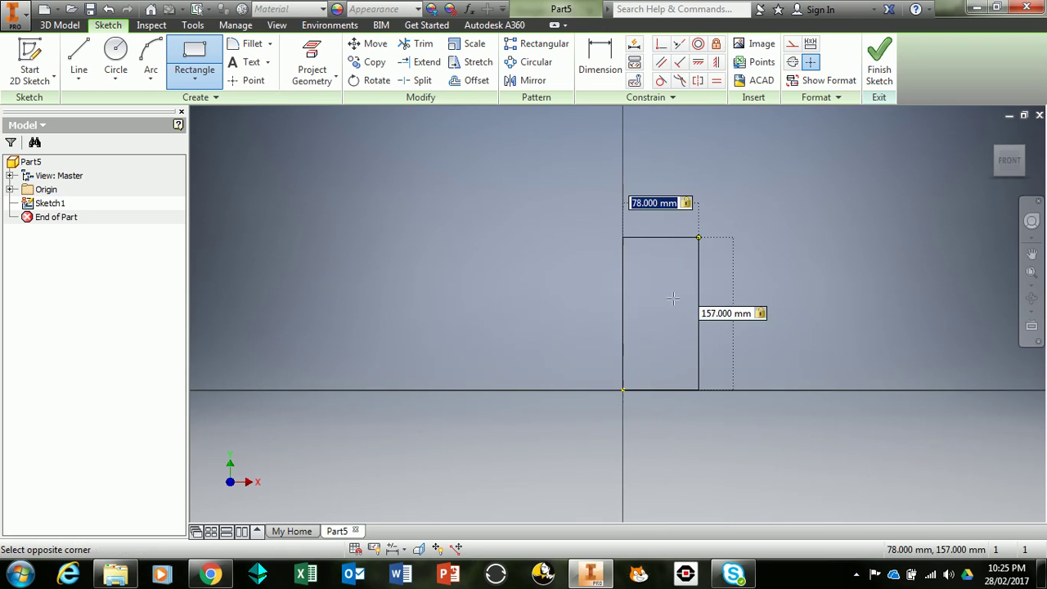
left_click(672, 298)
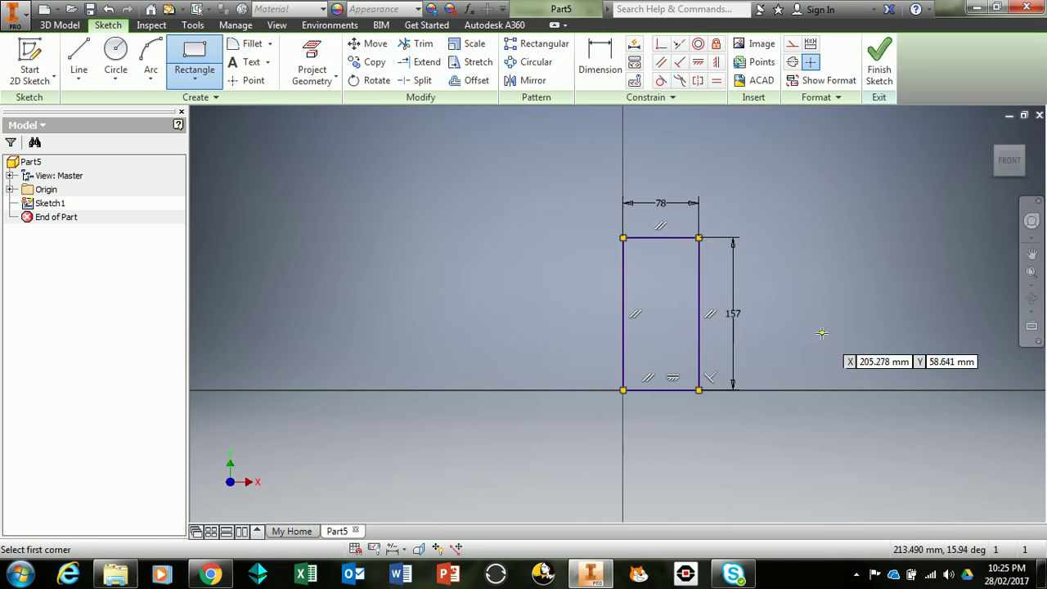
scroll(821, 333, "up", 2)
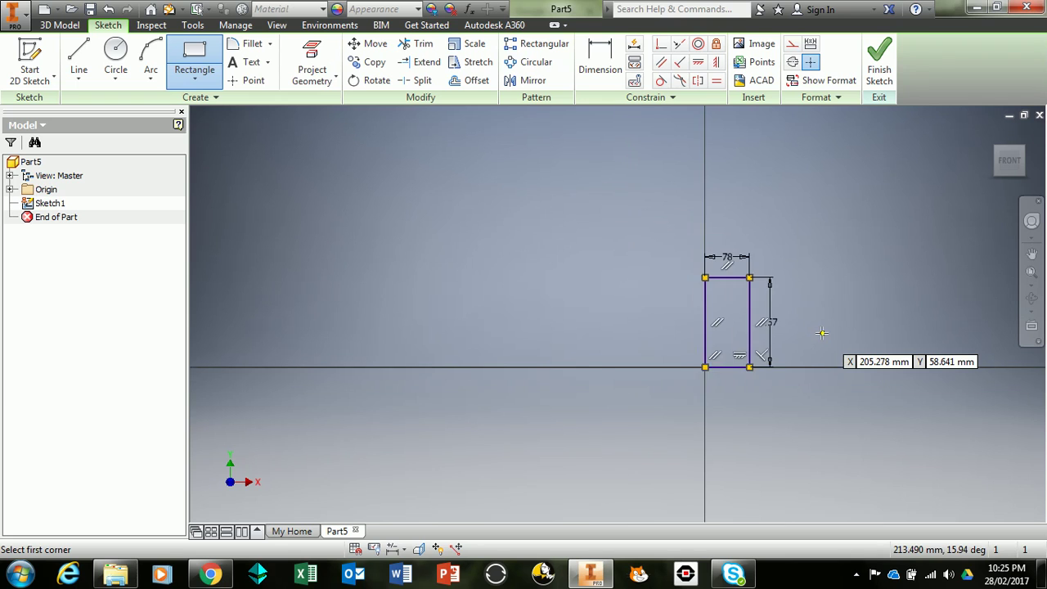
scroll(822, 333, "down", 3)
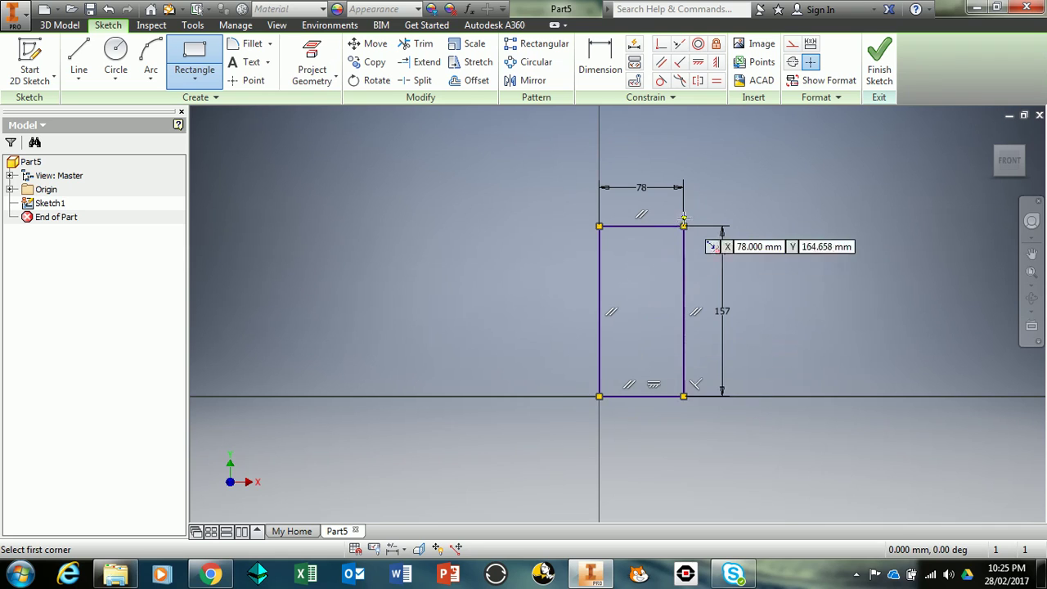
scroll(716, 227, "down", 1)
scroll(716, 226, "down", 3)
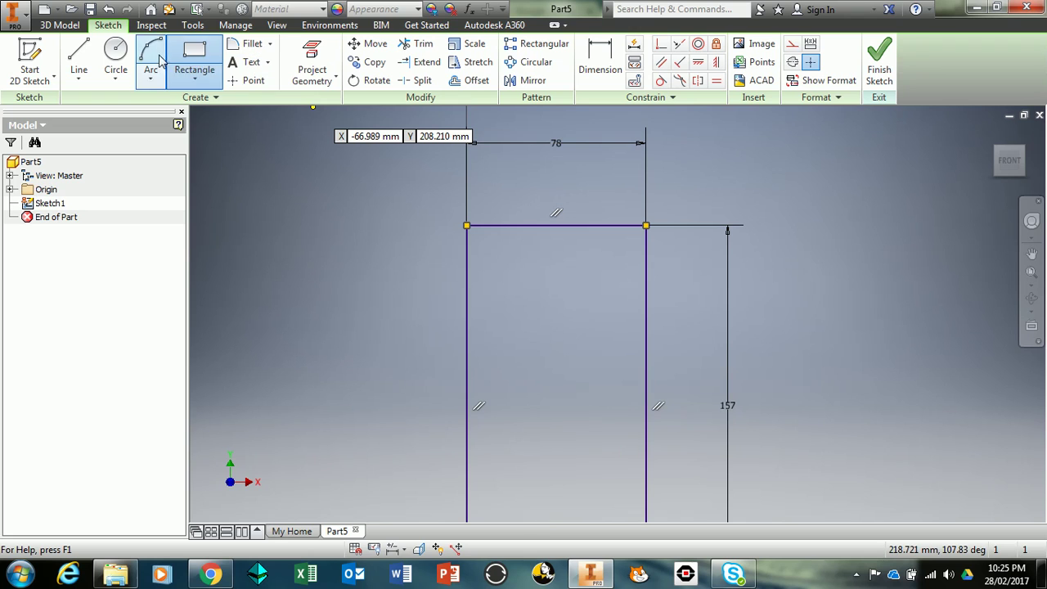
- Round the rectangle's top-left and top-right corners with 5 mm fillets
left_click(244, 49)
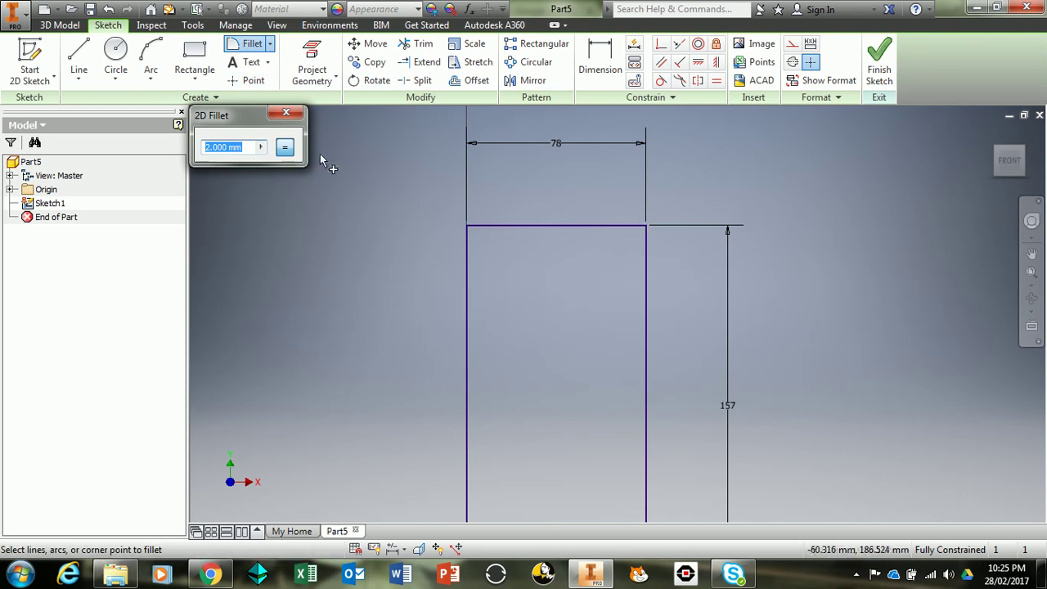
type("5")
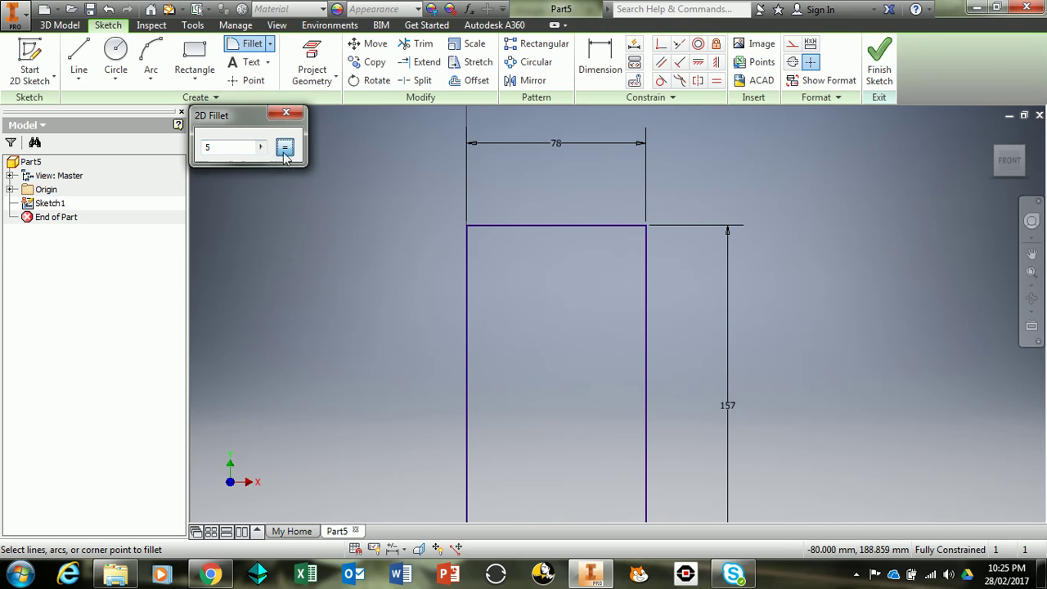
left_click(493, 225)
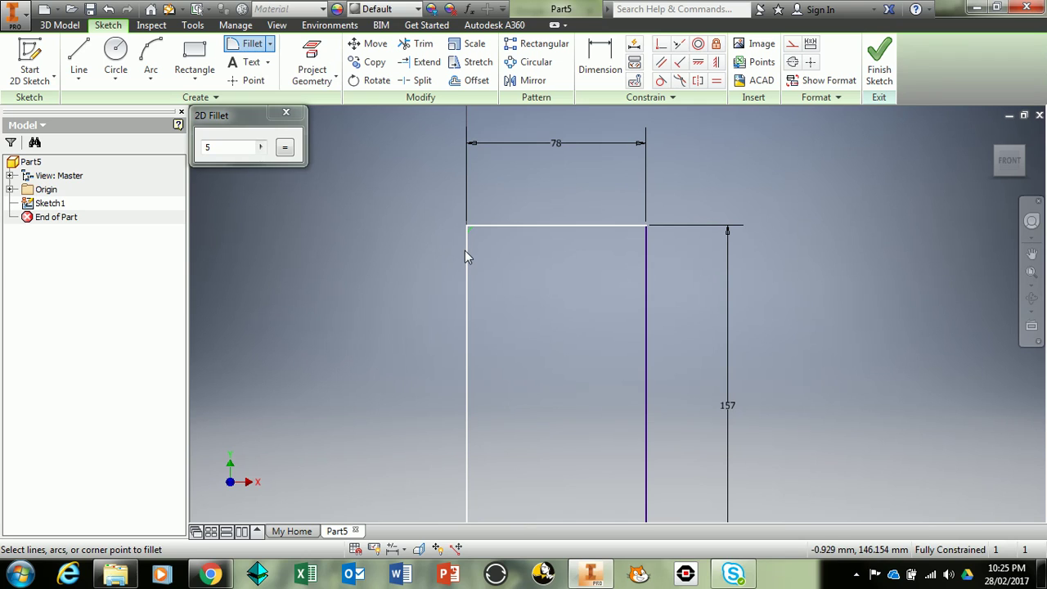
left_click(464, 250)
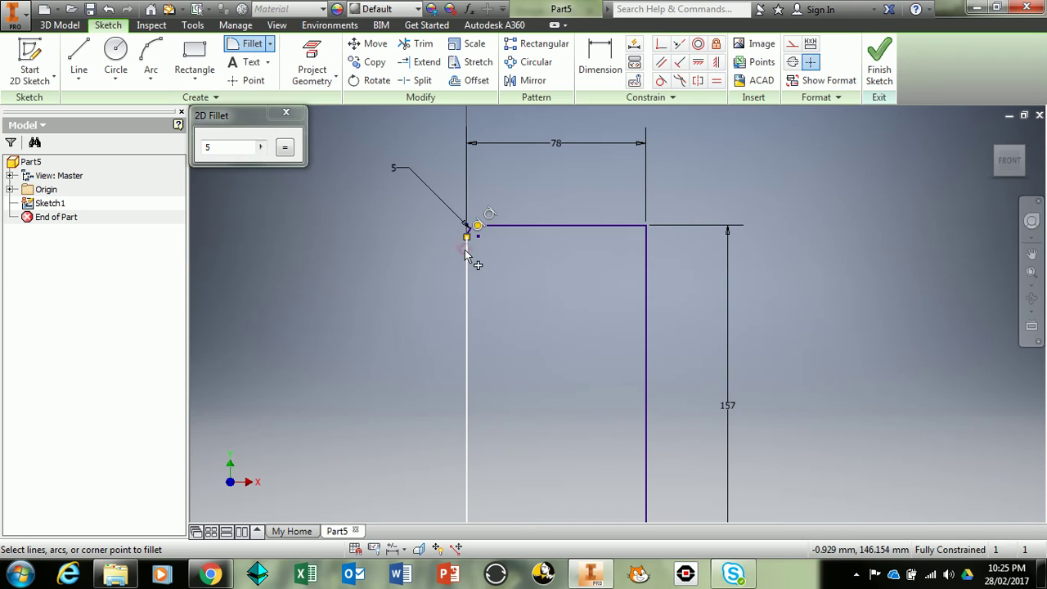
left_click(616, 229)
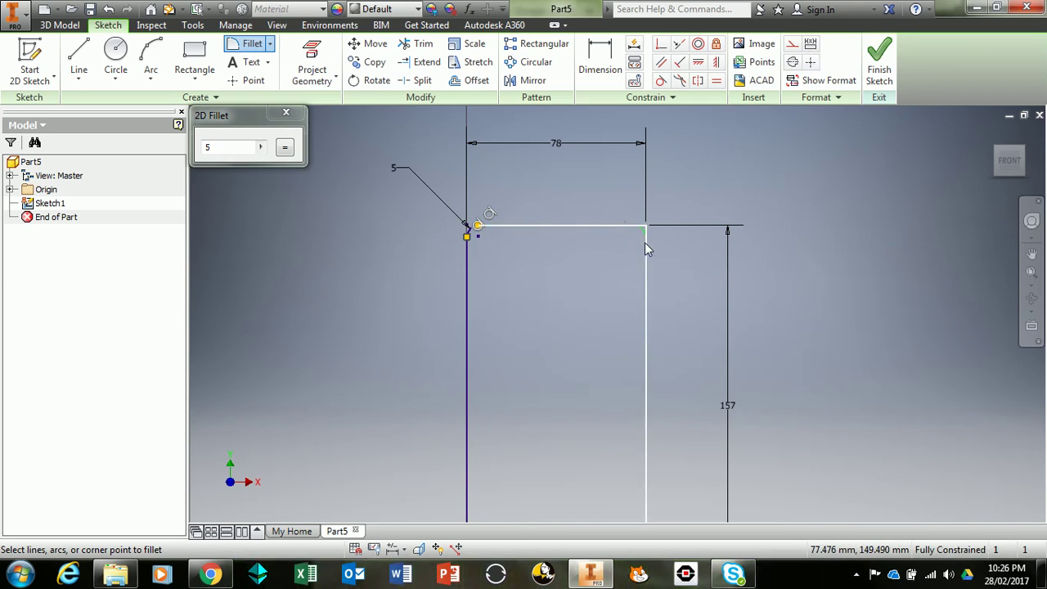
left_click(645, 244)
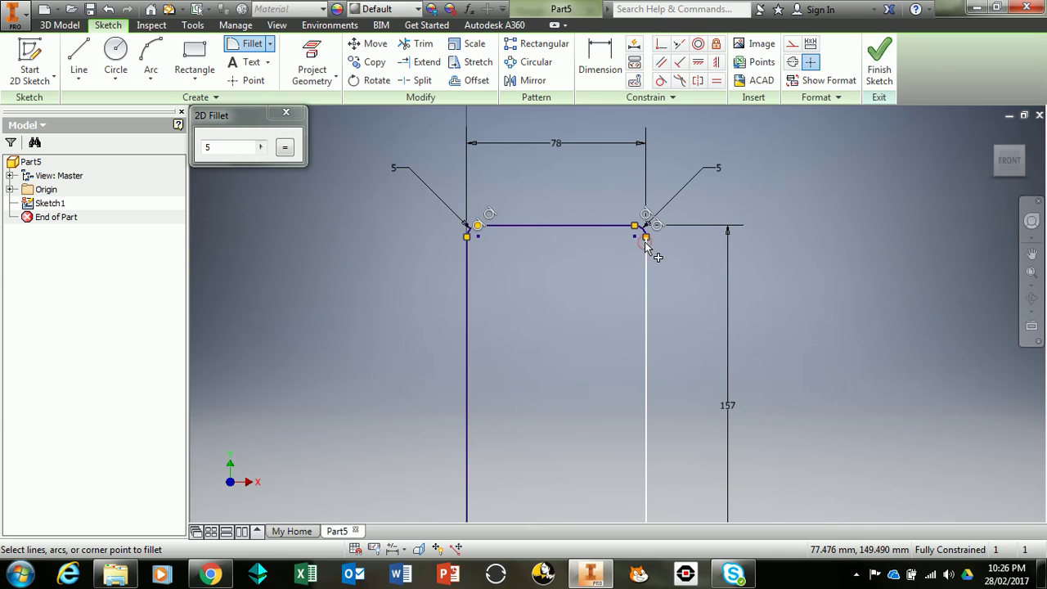
- Fillet the bottom-right and bottom-left corners at 5 mm and finish Sketch1
middle_click_drag(826, 366, 818, 191)
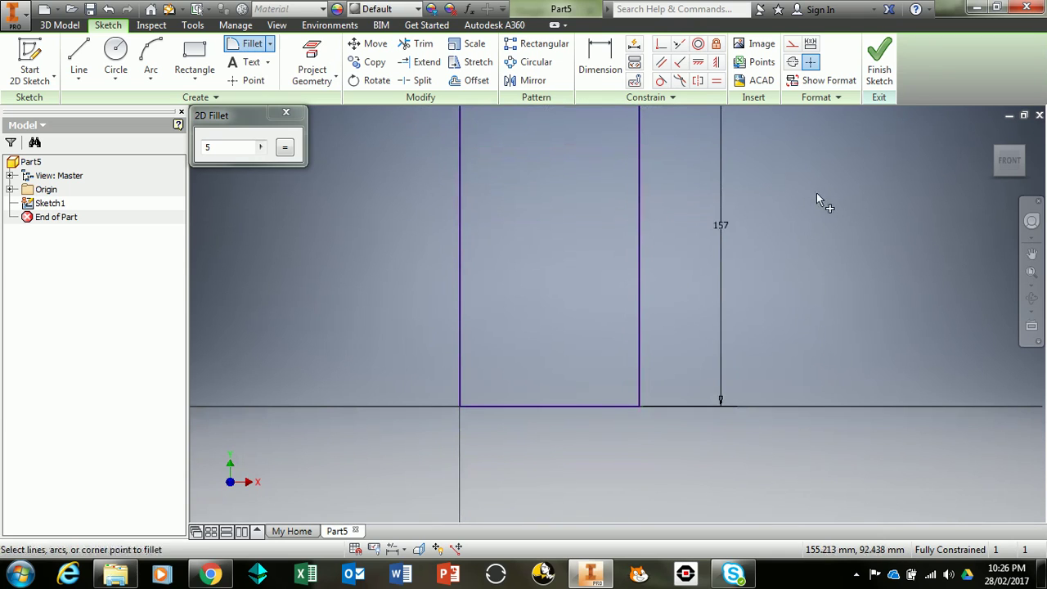
left_click(642, 314)
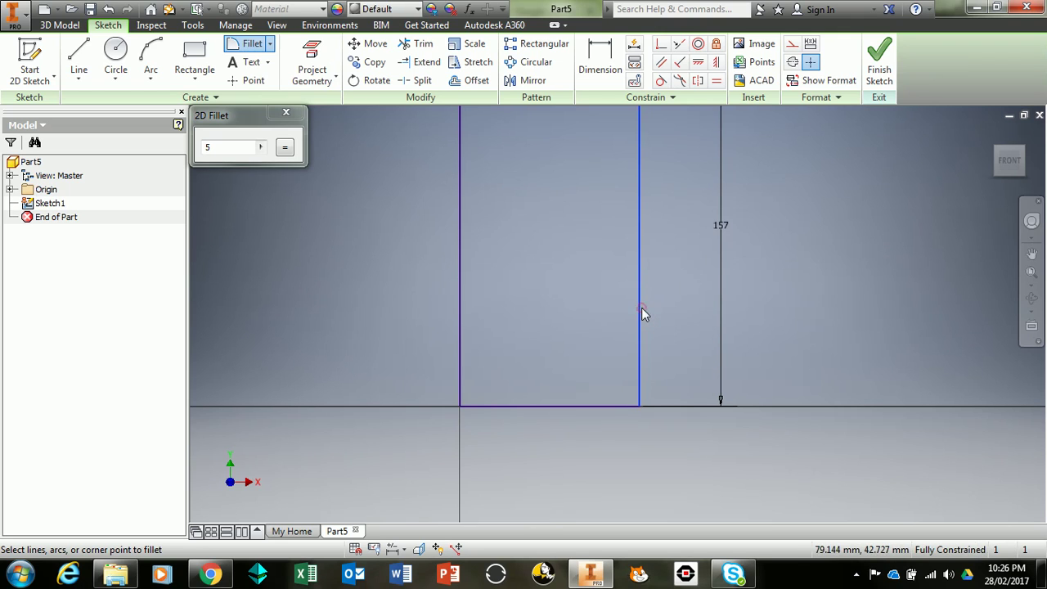
left_click(623, 407)
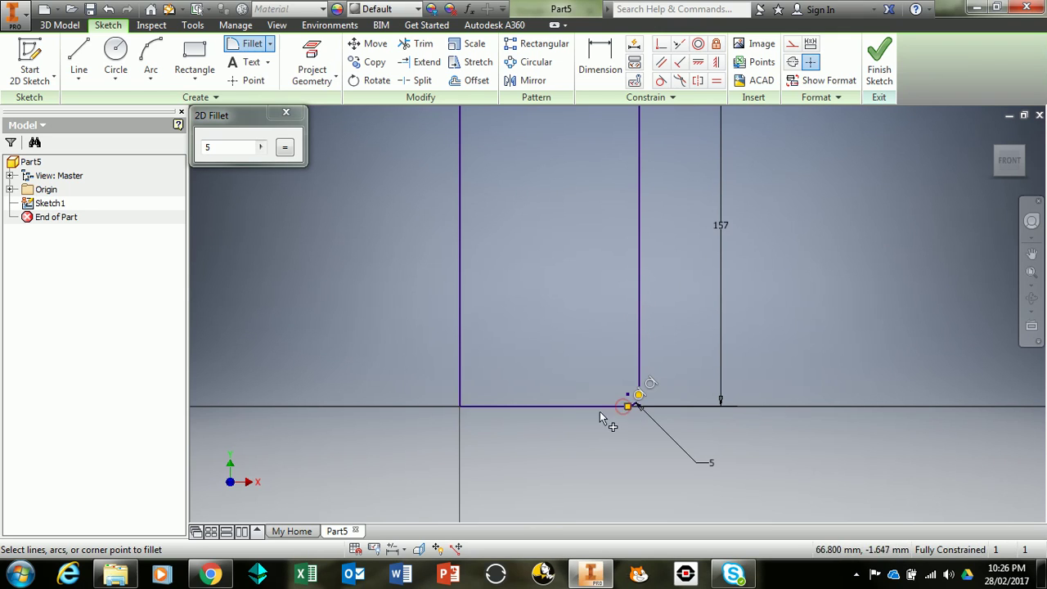
left_click(499, 405)
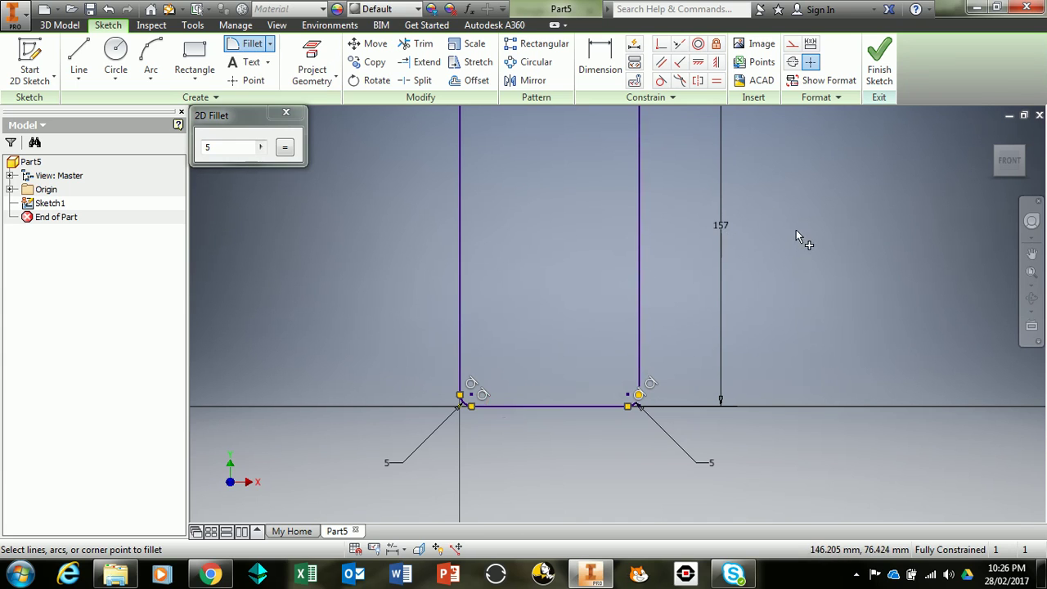
scroll(796, 230, "up", 3)
scroll(796, 229, "down", 8)
scroll(713, 294, "up", 3)
scroll(703, 311, "up", 2)
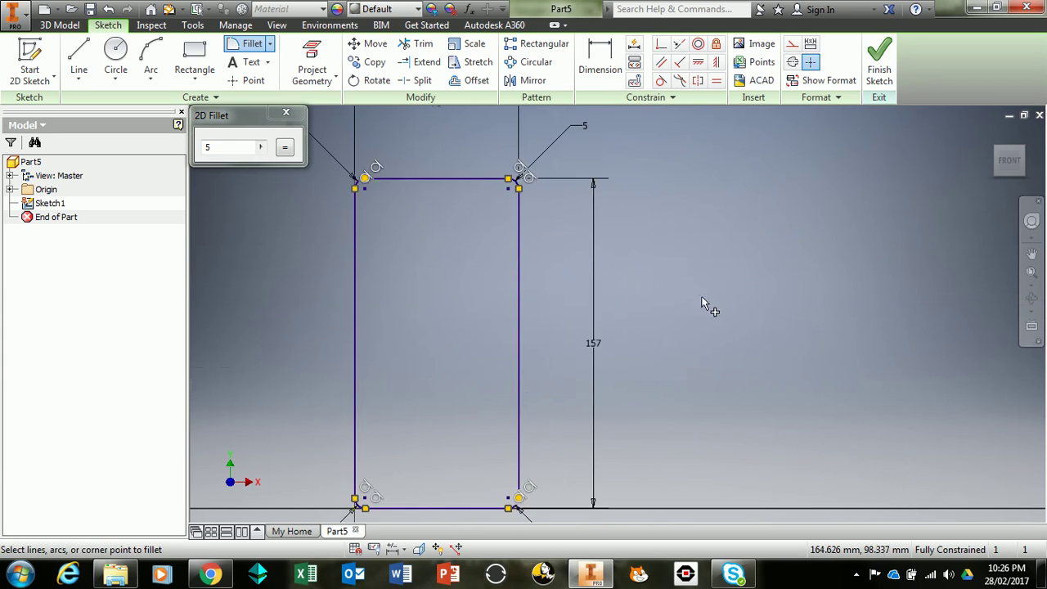
middle_click_drag(696, 309, 753, 275)
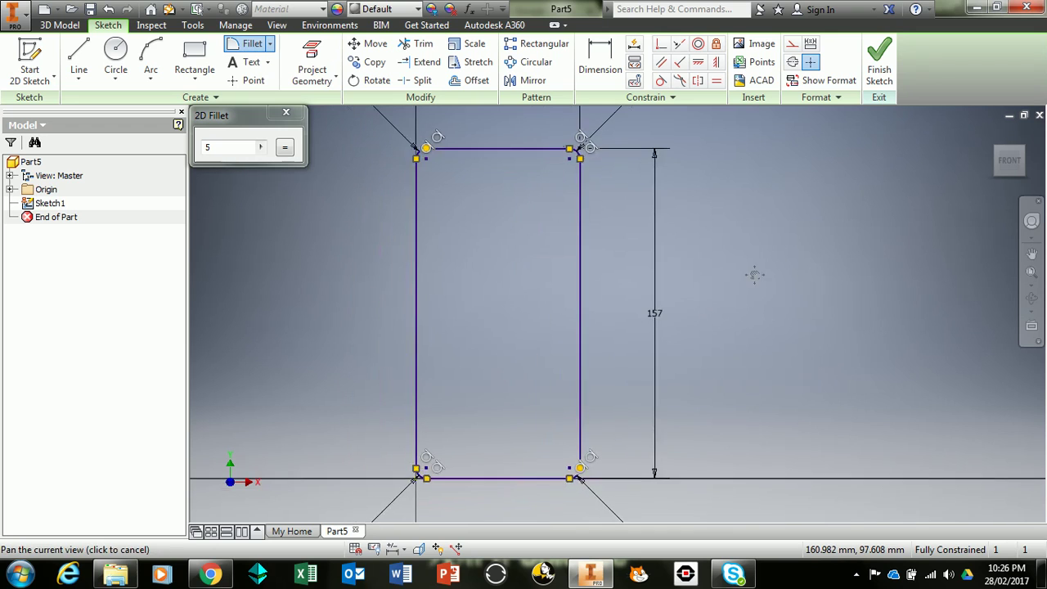
left_click(880, 65)
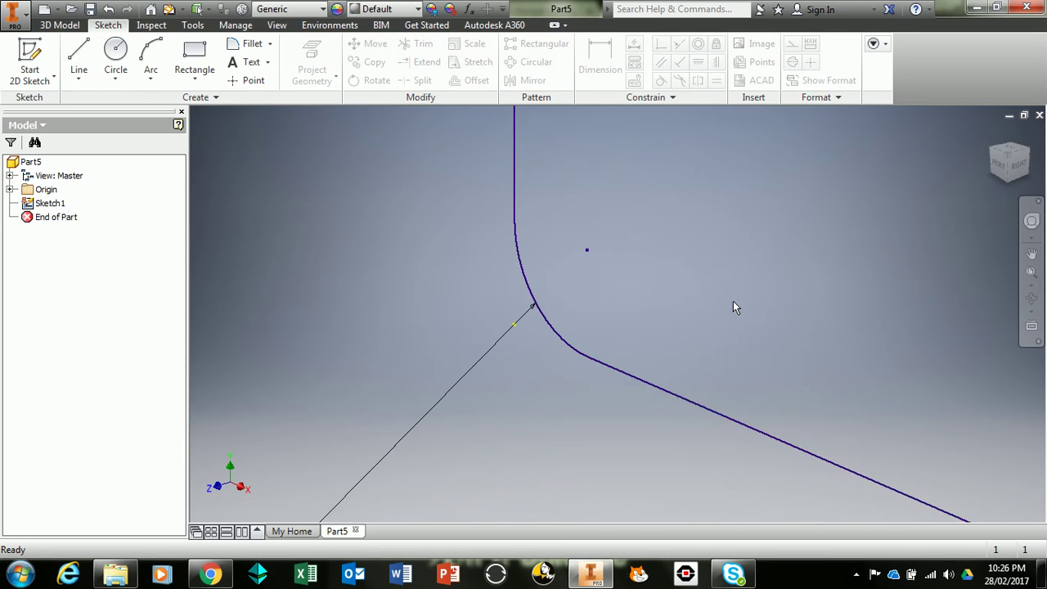
- Recentre the view on the filleted rectangle and switch to the 3D Model tools
scroll(733, 307, "down", 4)
middle_click_drag(951, 224, 783, 333)
scroll(810, 297, "up", 4)
scroll(810, 297, "down", 6)
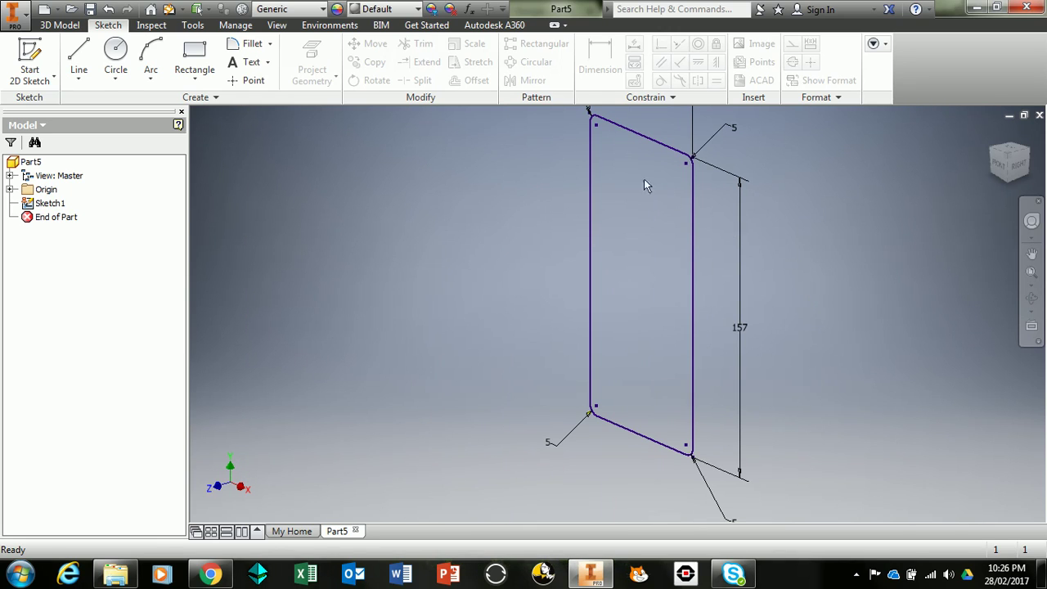
left_click(60, 26)
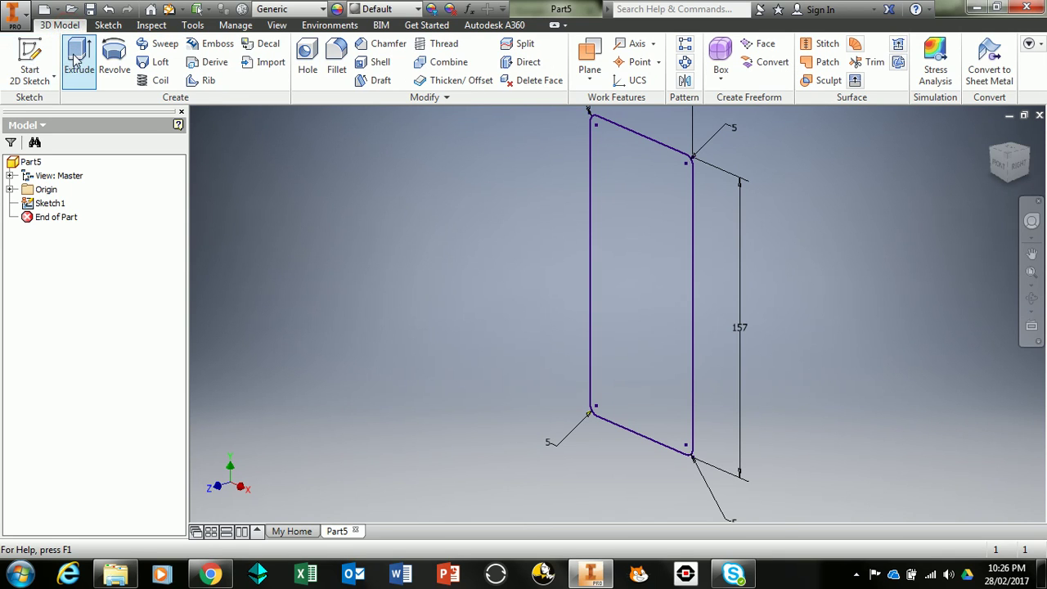
- Extrude the rounded rectangle as a solid 8 mm in Direction 2
left_click(78, 57)
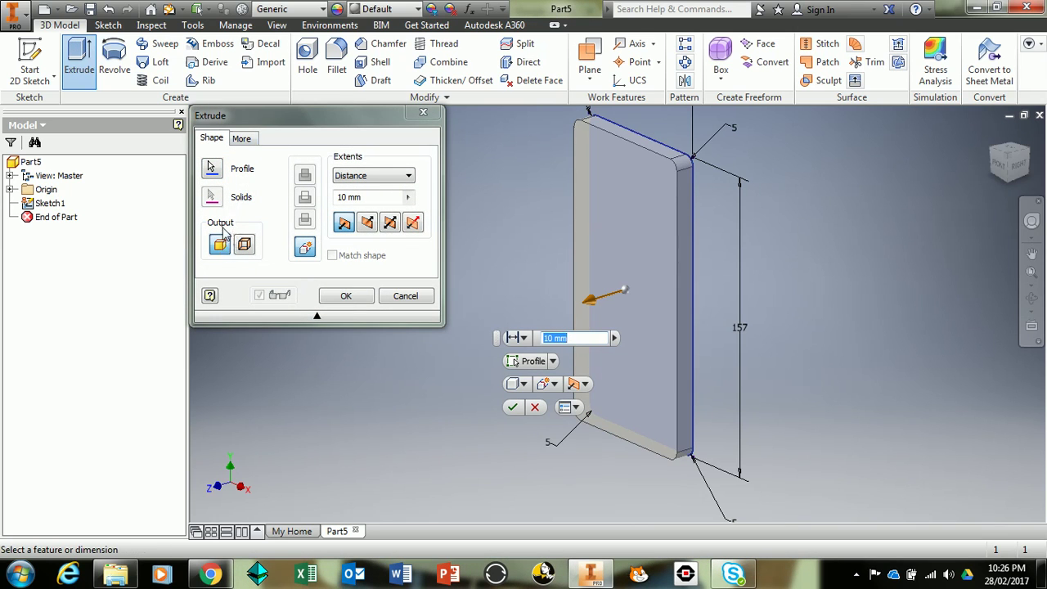
left_click(247, 251)
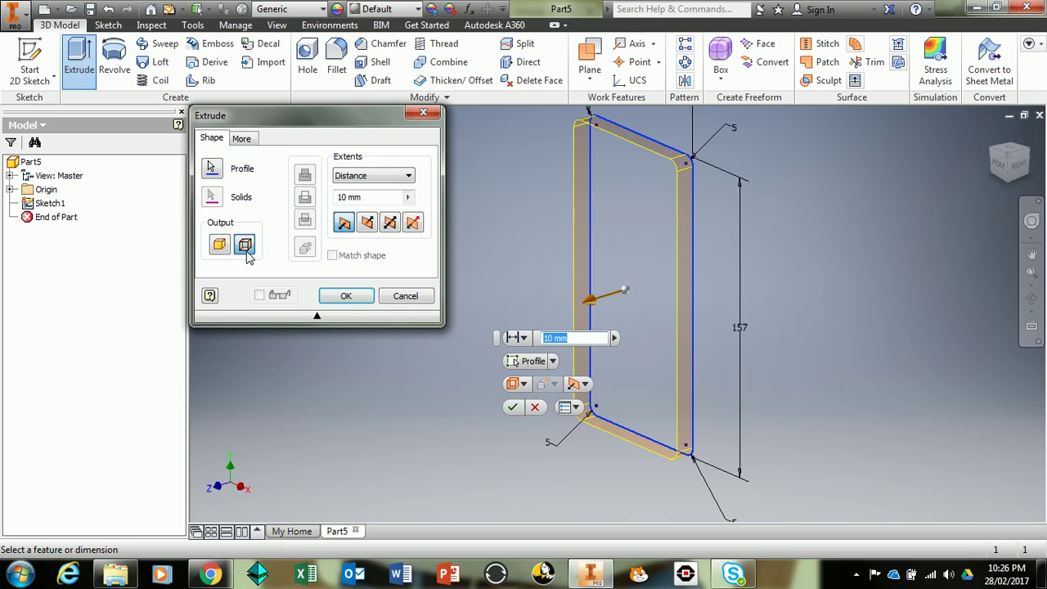
left_click(226, 249)
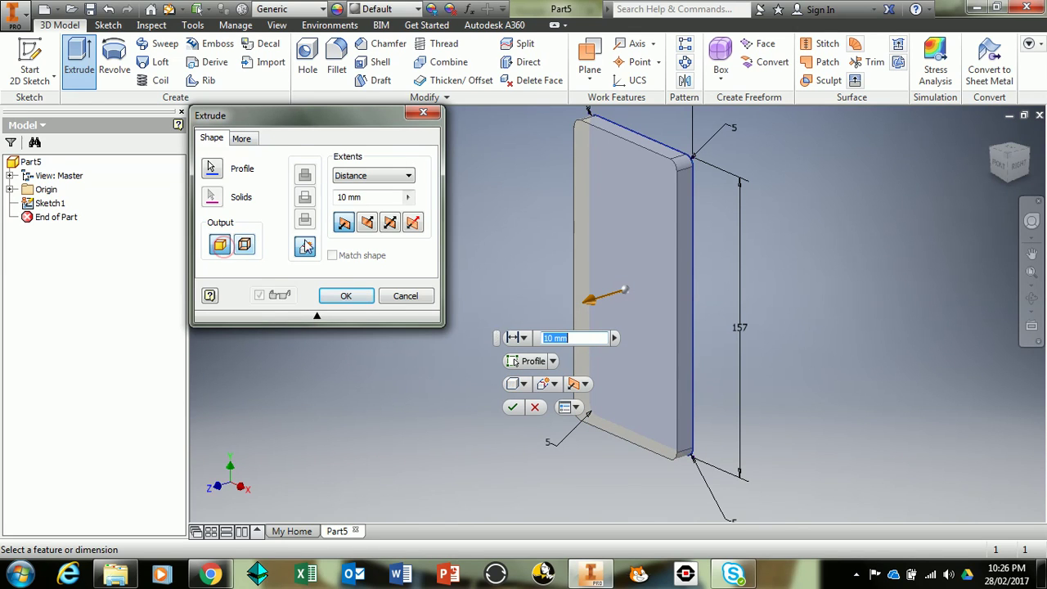
left_click(368, 223)
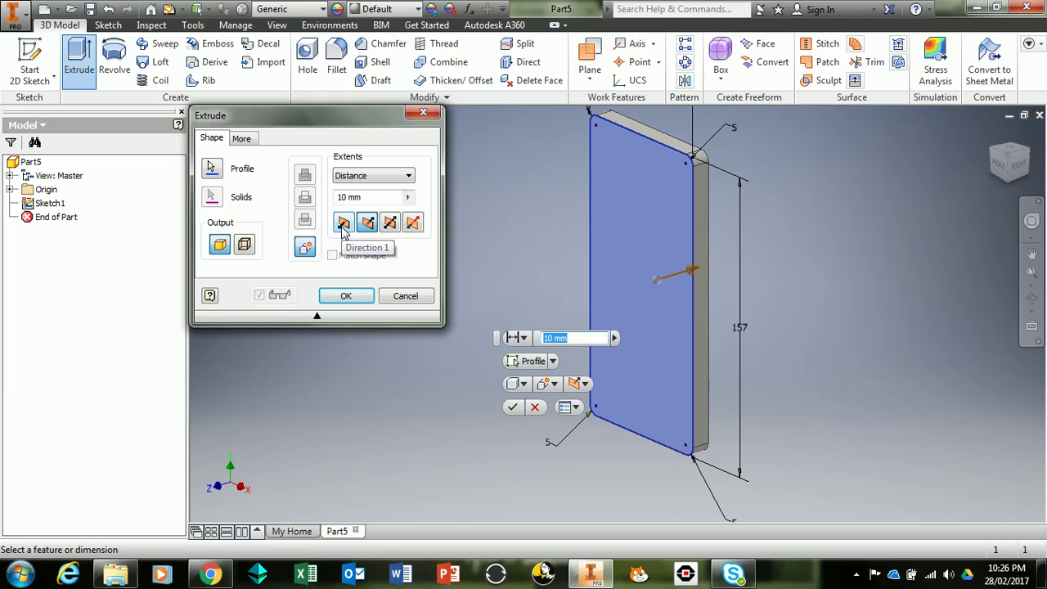
left_click(370, 197)
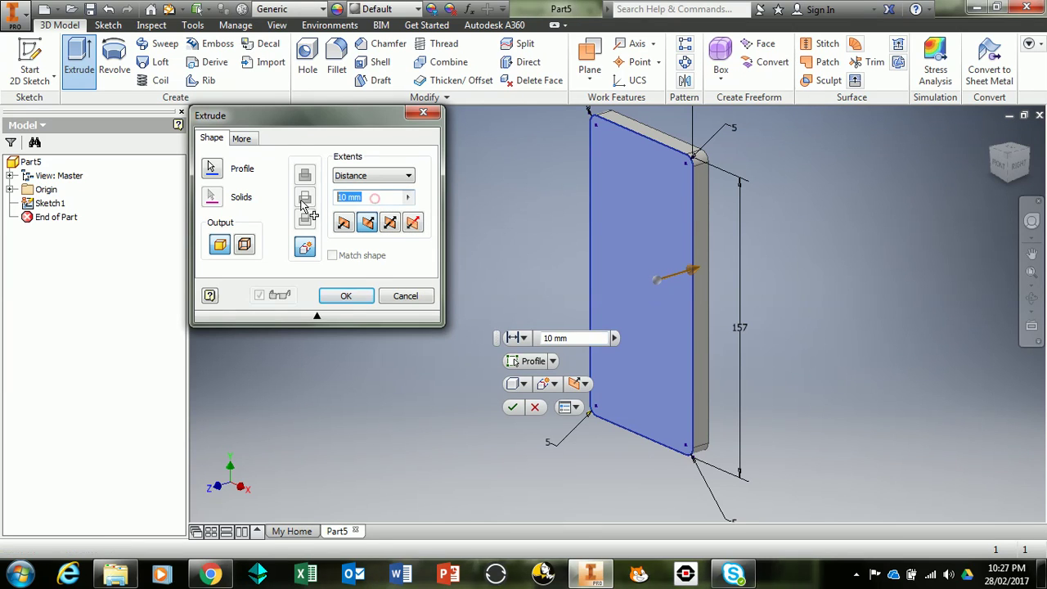
type("8")
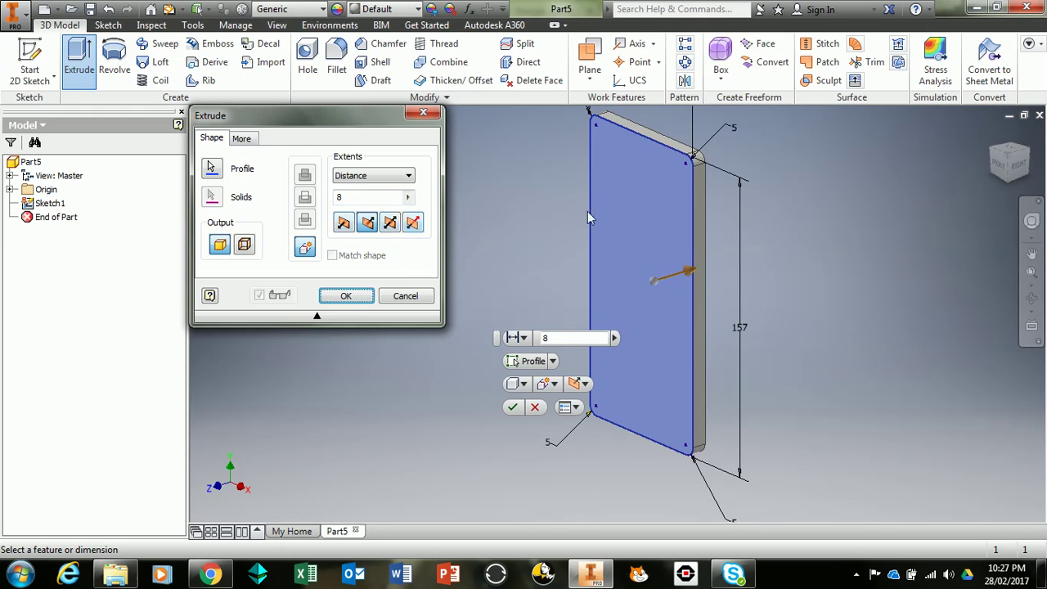
left_click(348, 296)
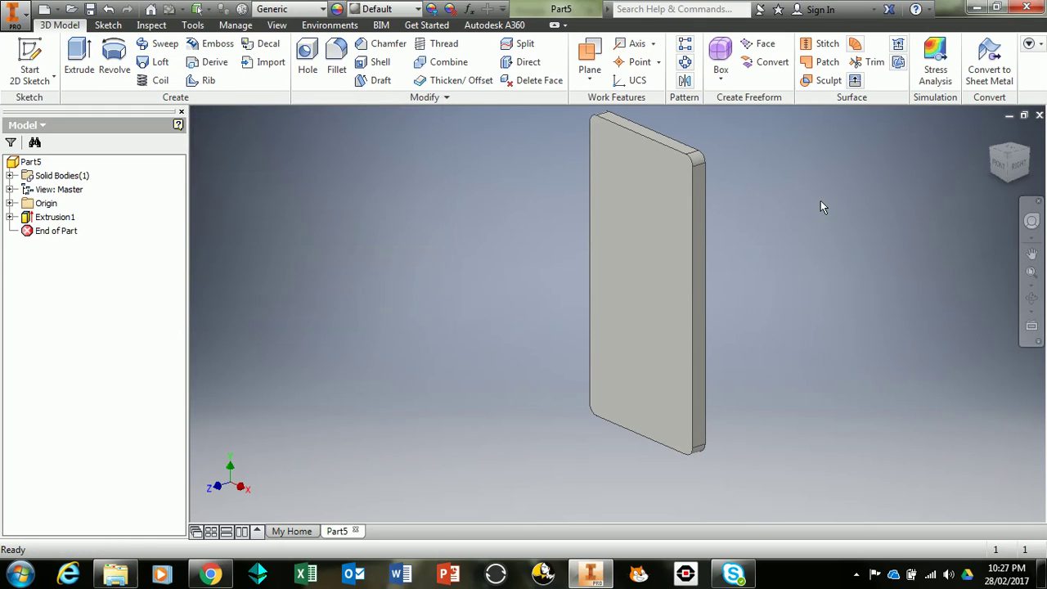
- Fillet the slab's front-face edge loop with a 2 mm radius
middle_click_drag(821, 201, 750, 251)
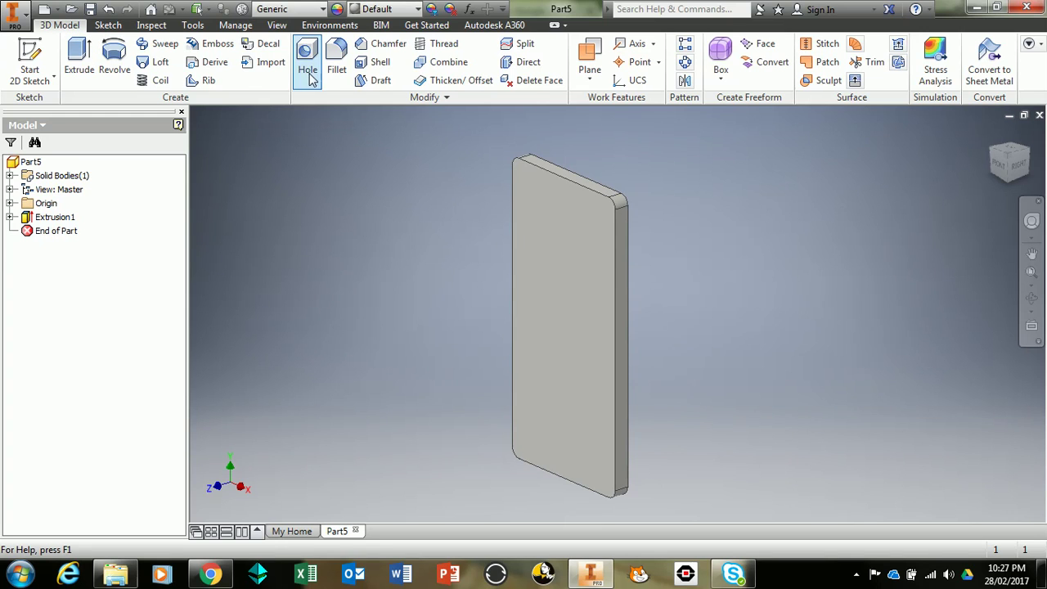
left_click(336, 64)
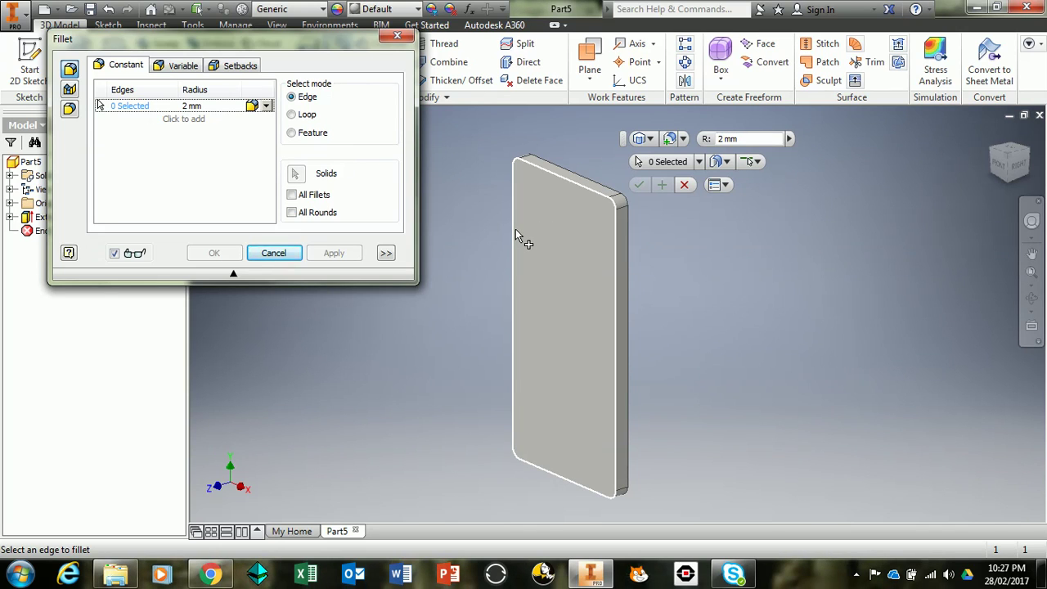
left_click(515, 230)
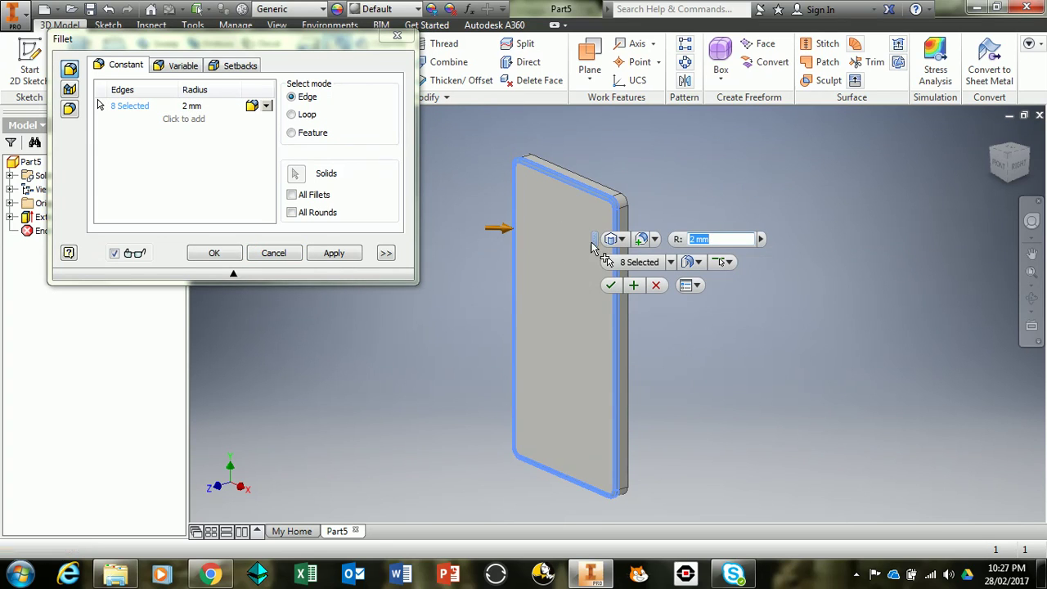
left_click(612, 285)
middle_click_drag(697, 279, 720, 227)
scroll(721, 227, "down", 5)
- Orbit to the back face and fillet its edge loop at 2 mm
scroll(720, 229, "up", 6)
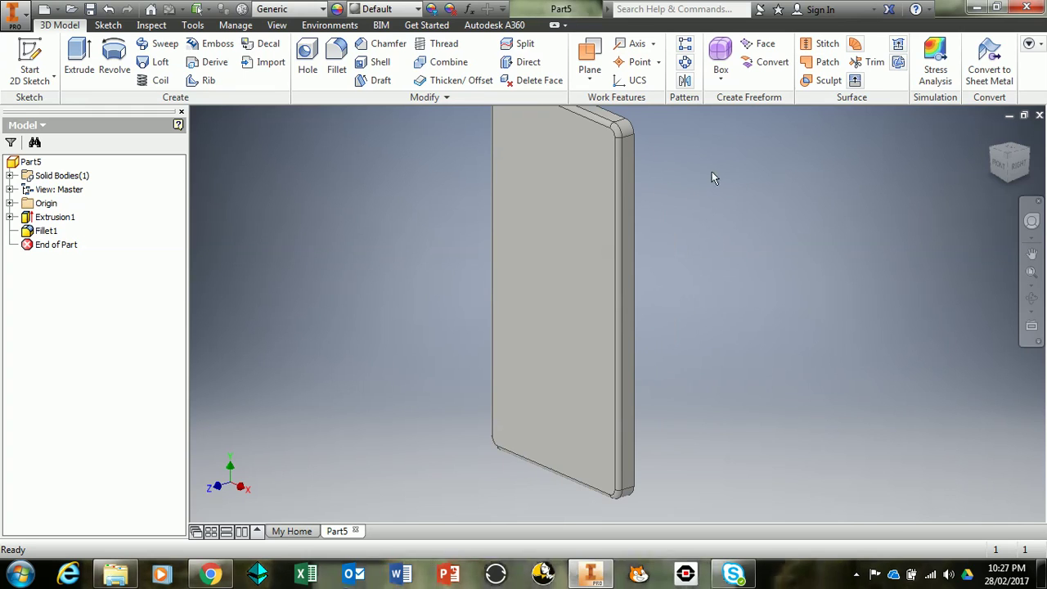
middle_click_drag(702, 167, 695, 298)
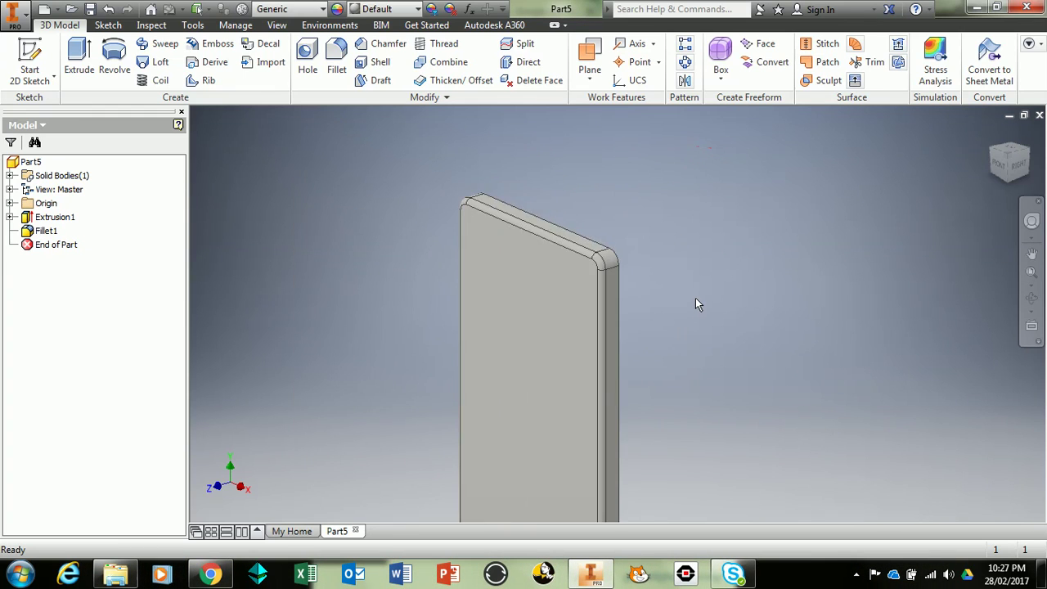
scroll(694, 293, "up", 4)
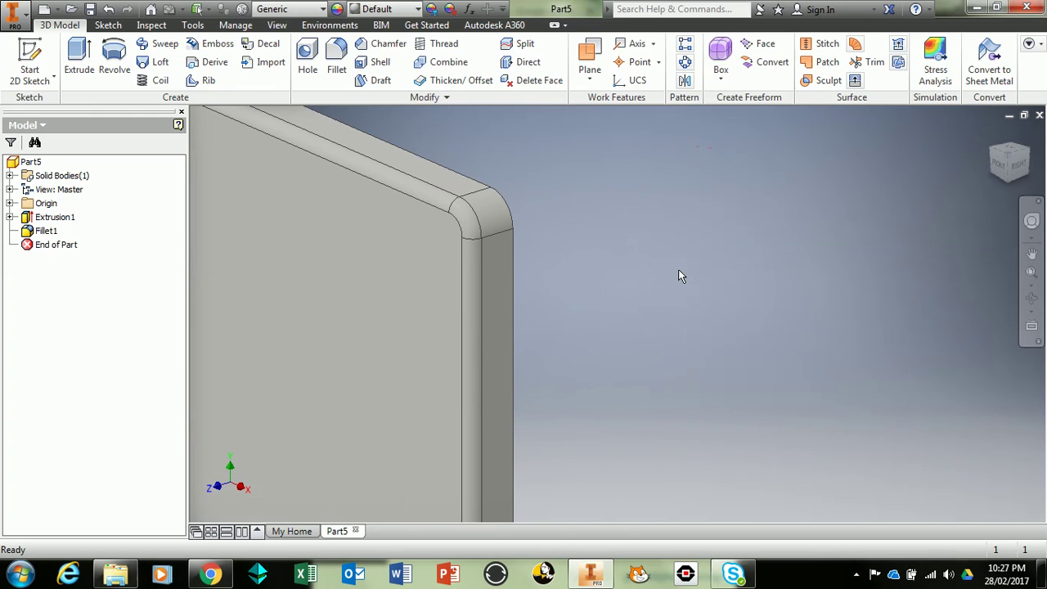
scroll(679, 276, "down", 4)
mouse_move(930, 205)
middle_mouse_down("shift")
mouse_move(966, 170)
mouse_move(741, 182)
mouse_move(696, 164)
middle_mouse_up("shift")
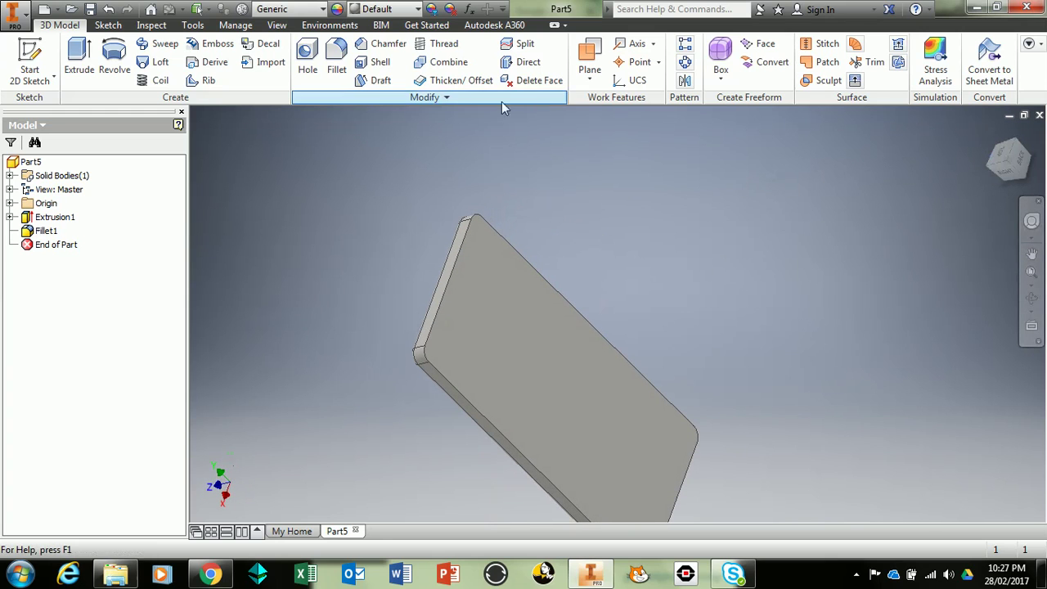
left_click(338, 52)
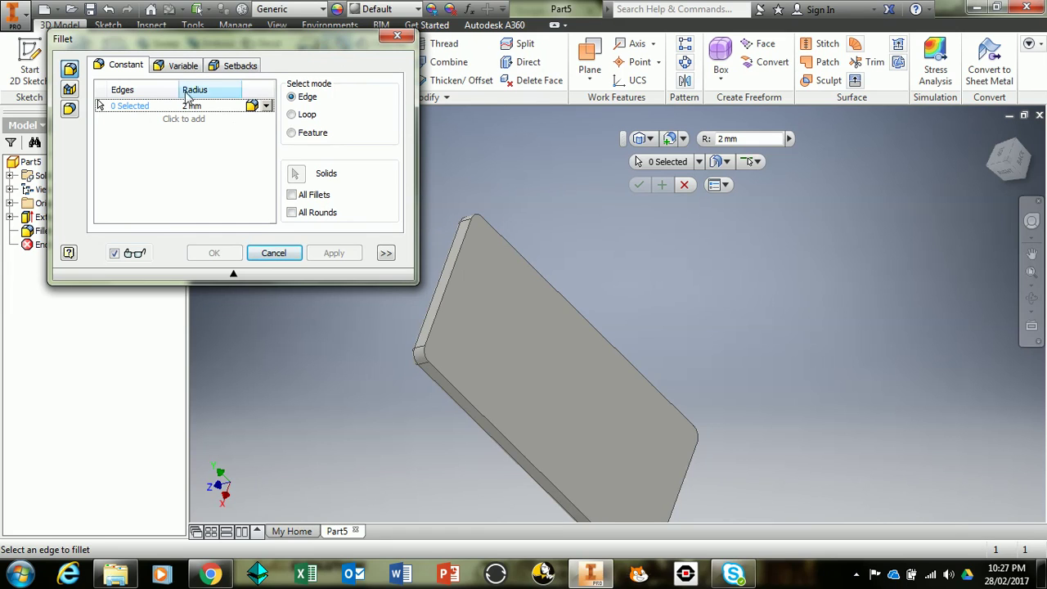
left_click(505, 246)
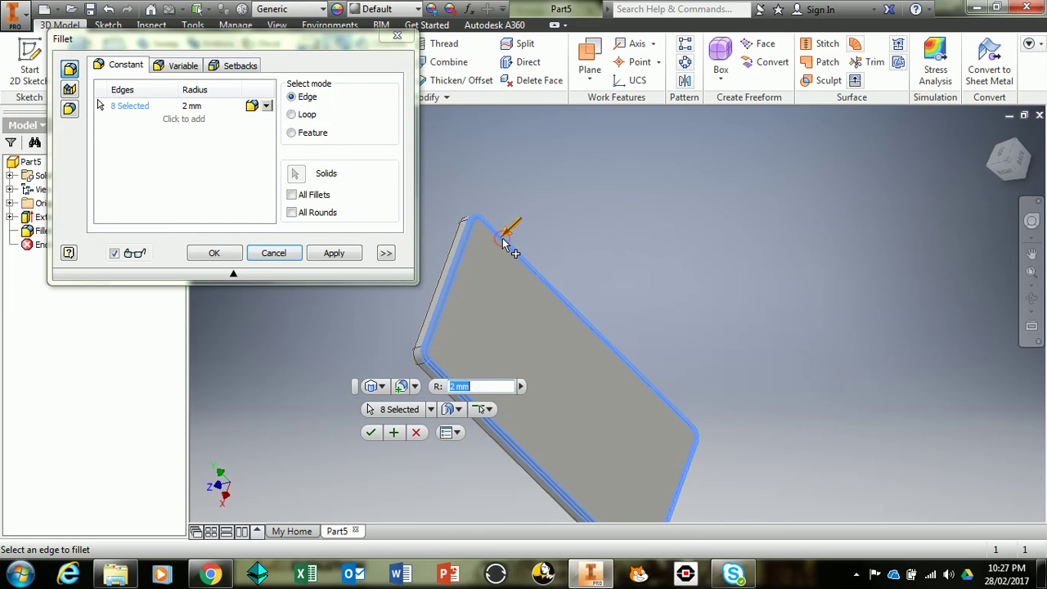
left_click(371, 434)
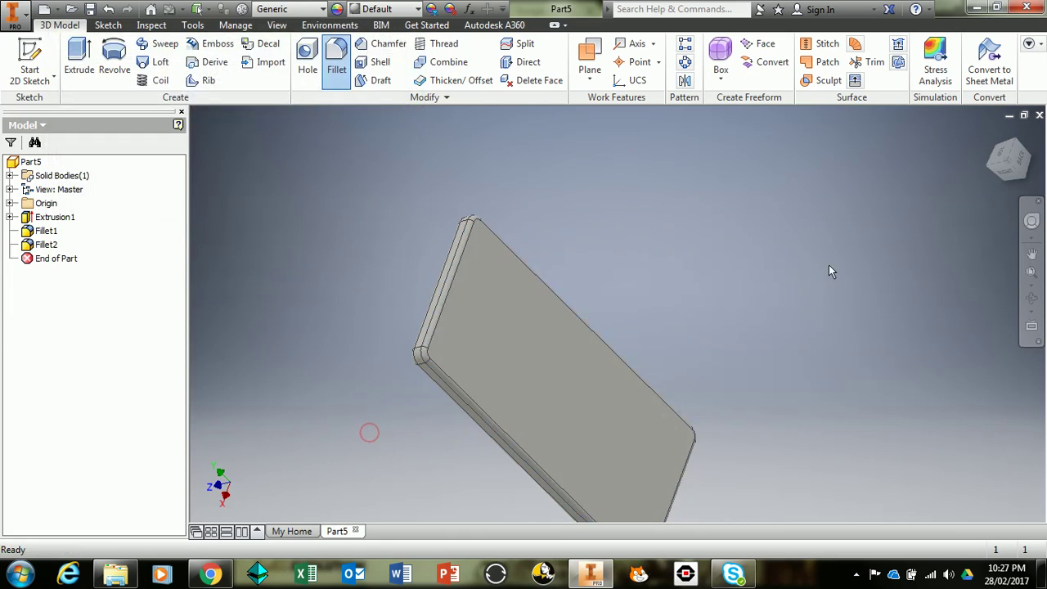
key("F6")
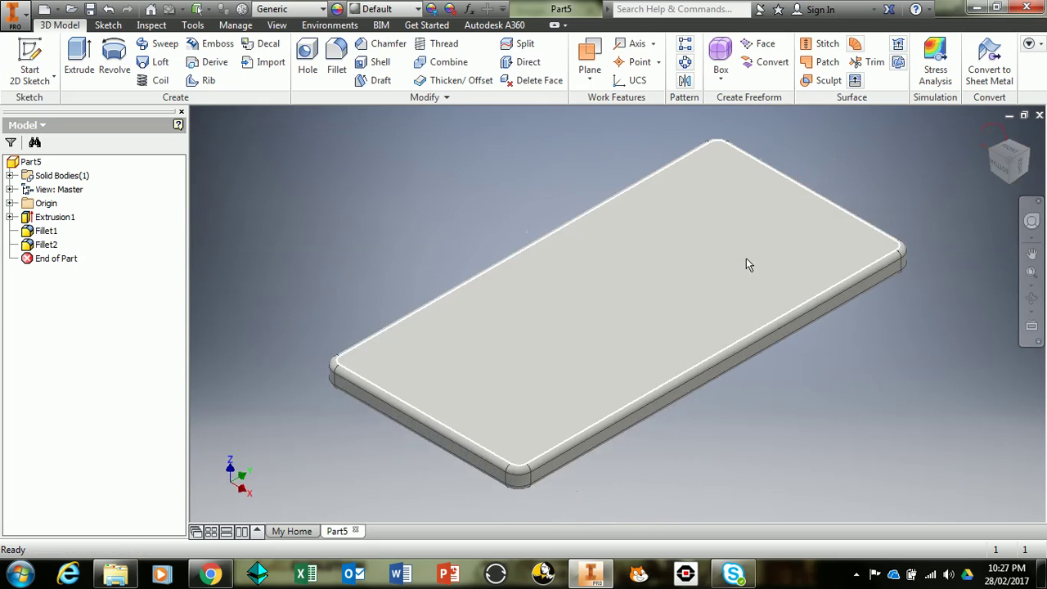